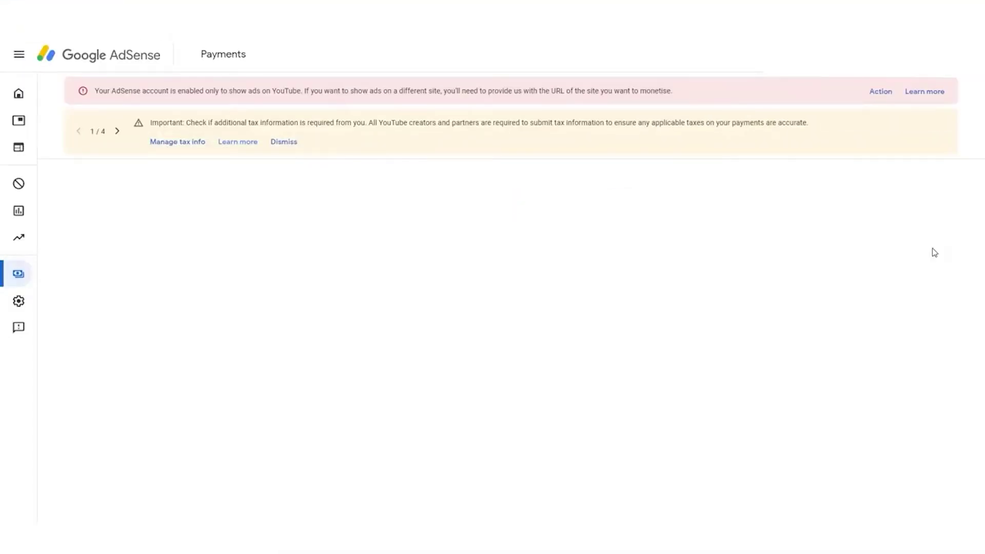
Zoom in to open Manage tax info from the yellow tax banner, then reset the zoom.
key(ctrl+plus)
key(ctrl+plus)
key(ctrl+plus)
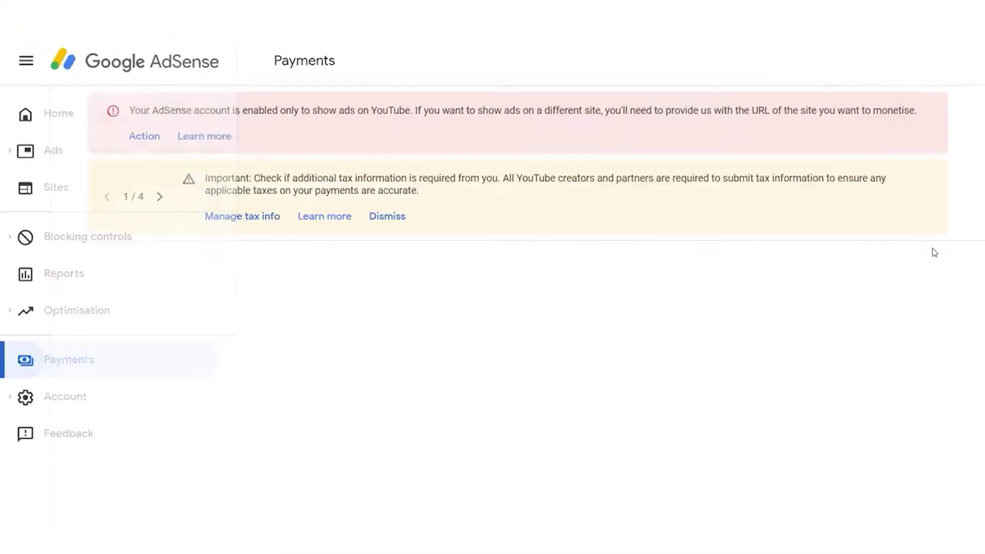
key(ctrl+plus)
key(ctrl+plus)
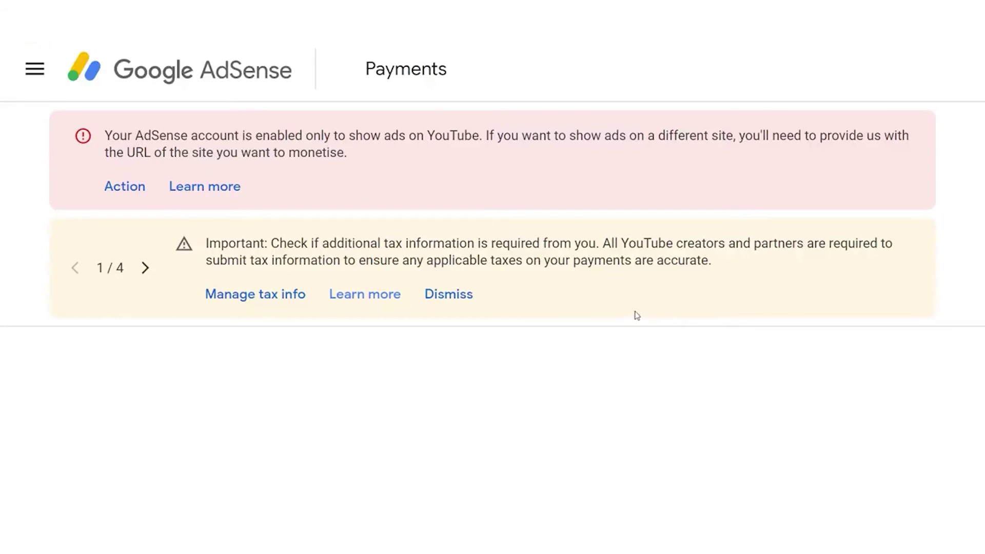
click(270, 301)
key(ctrl+0)
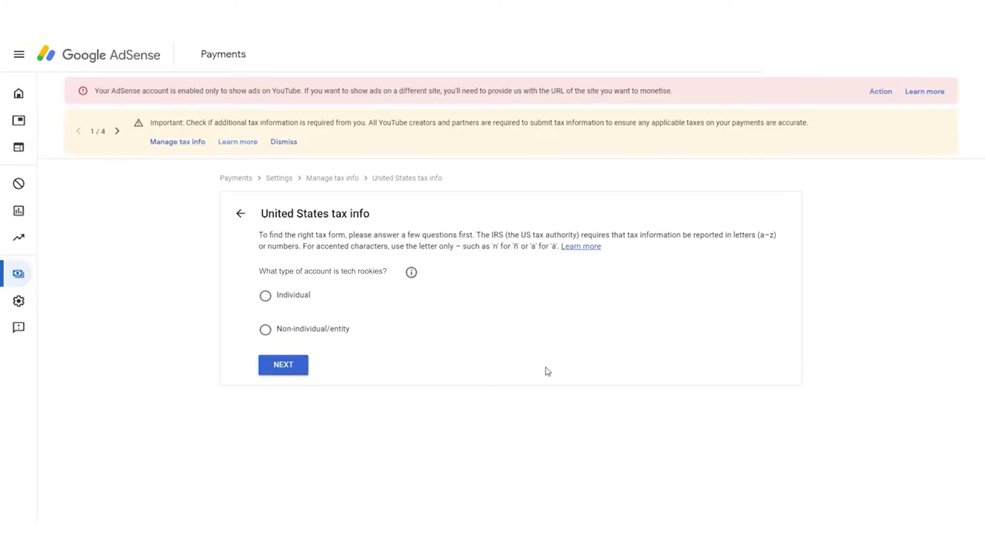
Identify the account as an Individual who is not a US citizen or resident.
click(266, 297)
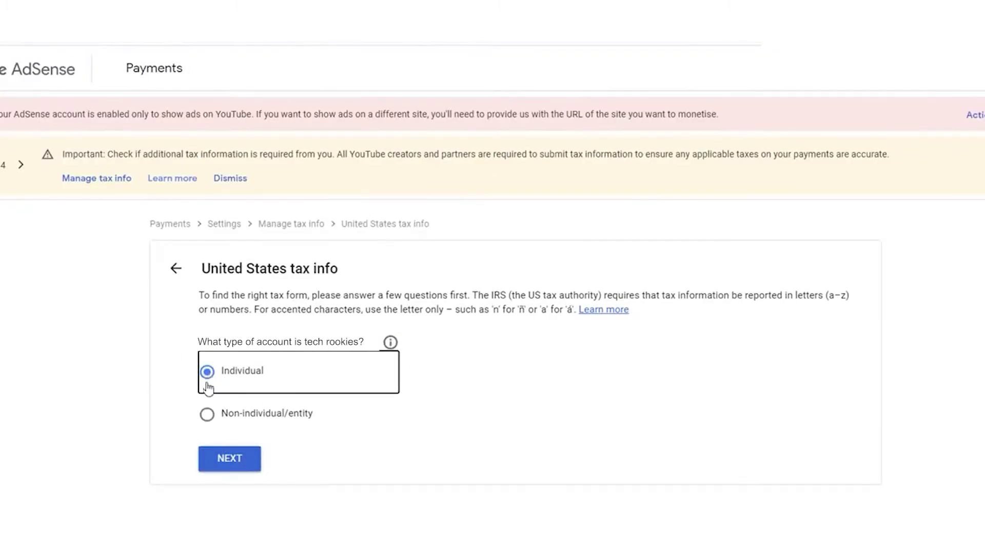
click(236, 467)
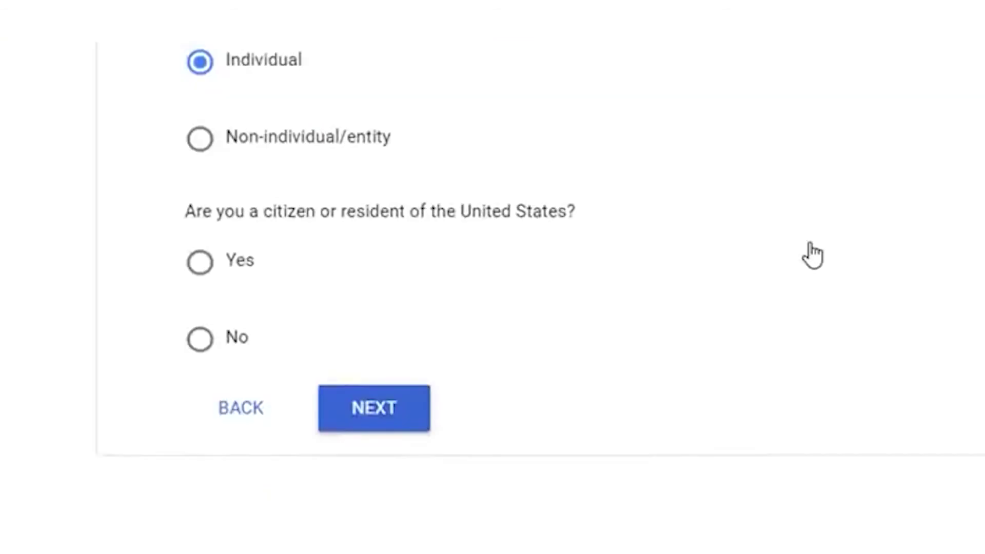
click(200, 340)
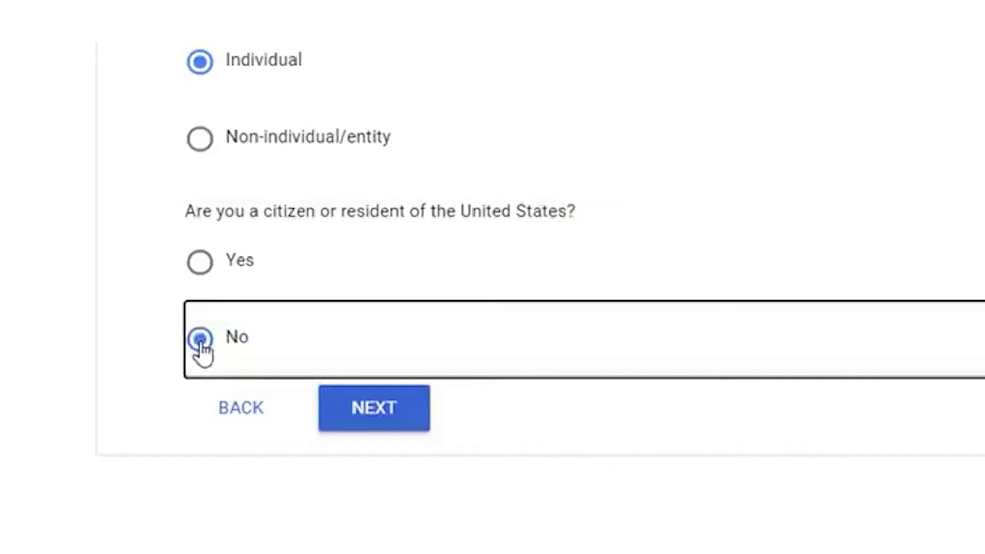
click(374, 418)
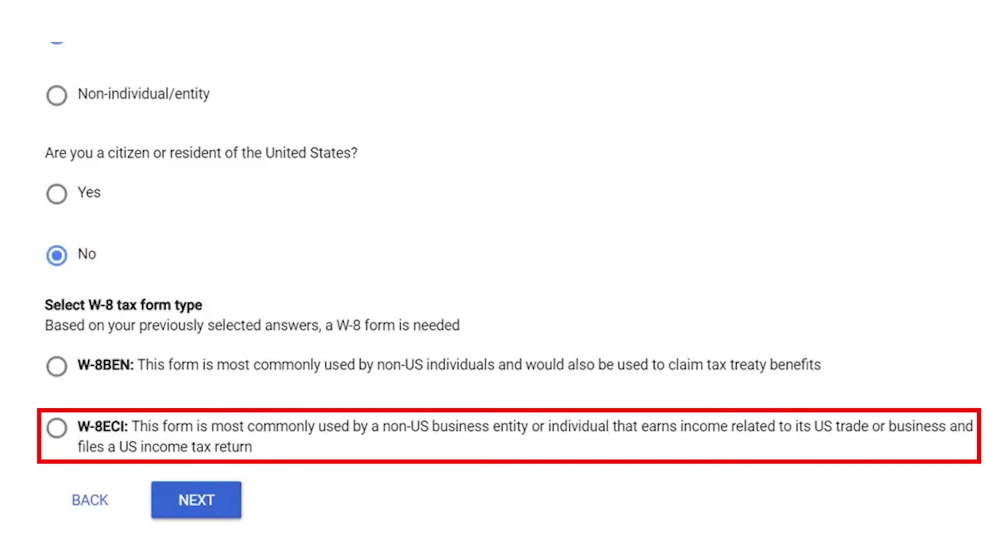
Choose the W-8BEN form and start filling it in.
click(56, 365)
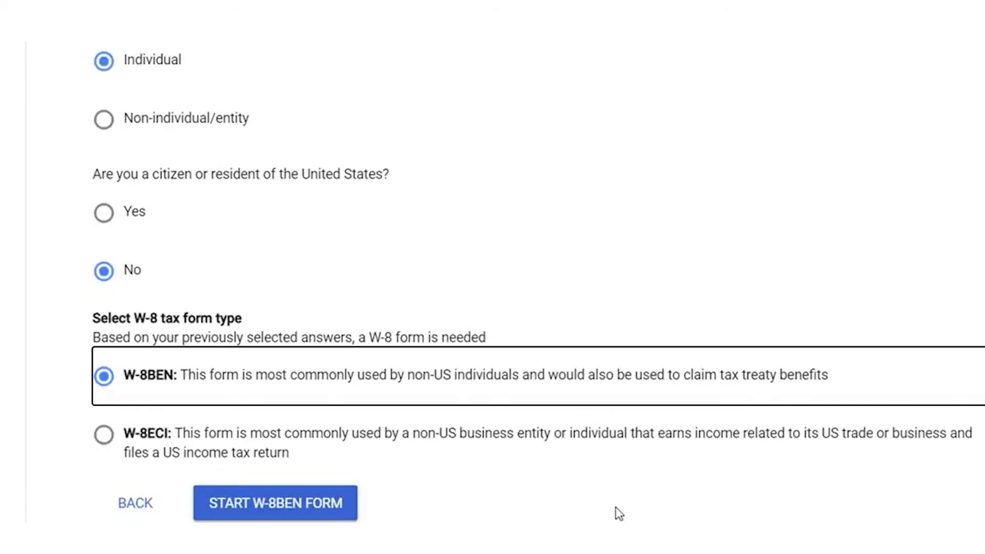
mouse_move(387, 470)
mouse_down()
mouse_move(279, 522)
mouse_move(160, 523)
mouse_up()
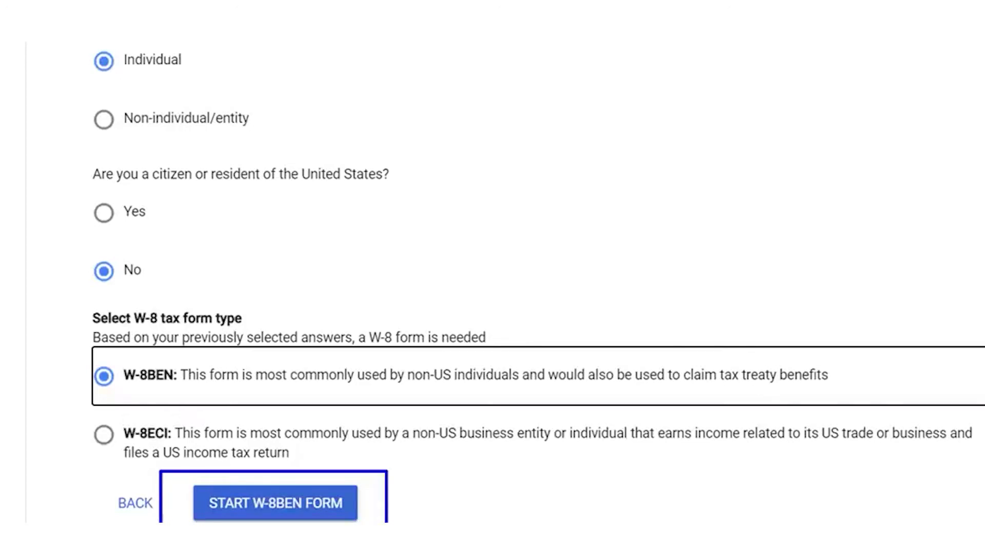
click(275, 512)
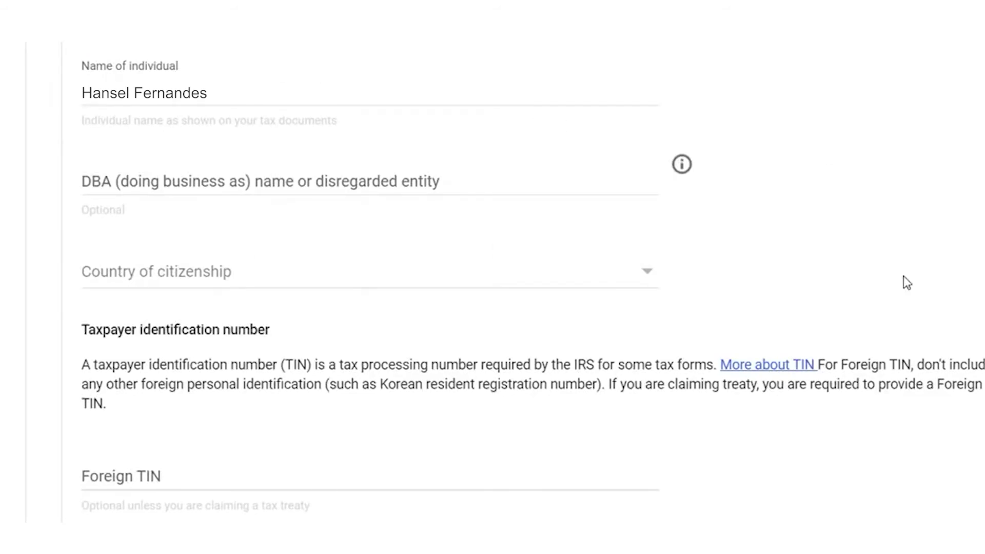
Set the country of citizenship to India.
click(634, 279)
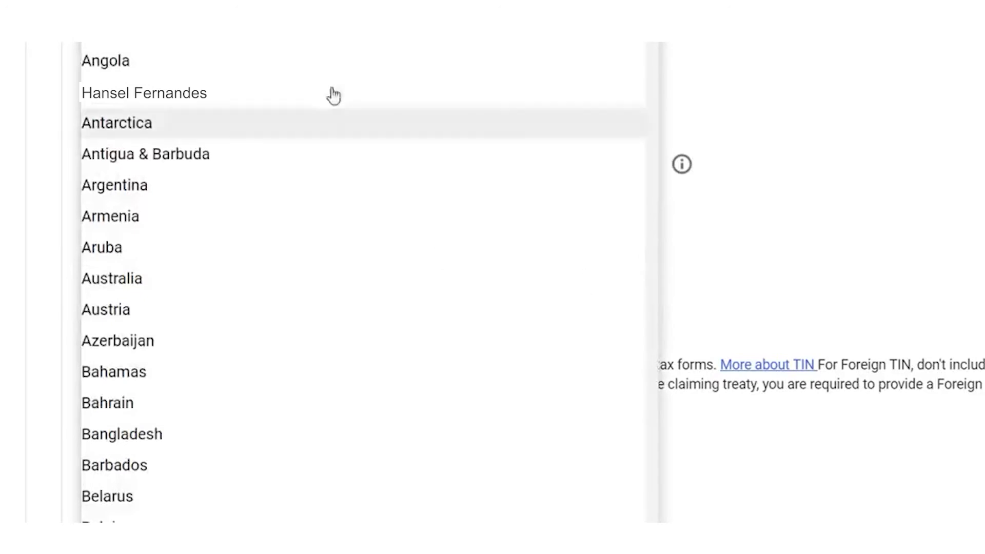
scroll(341, 267, down, 20)
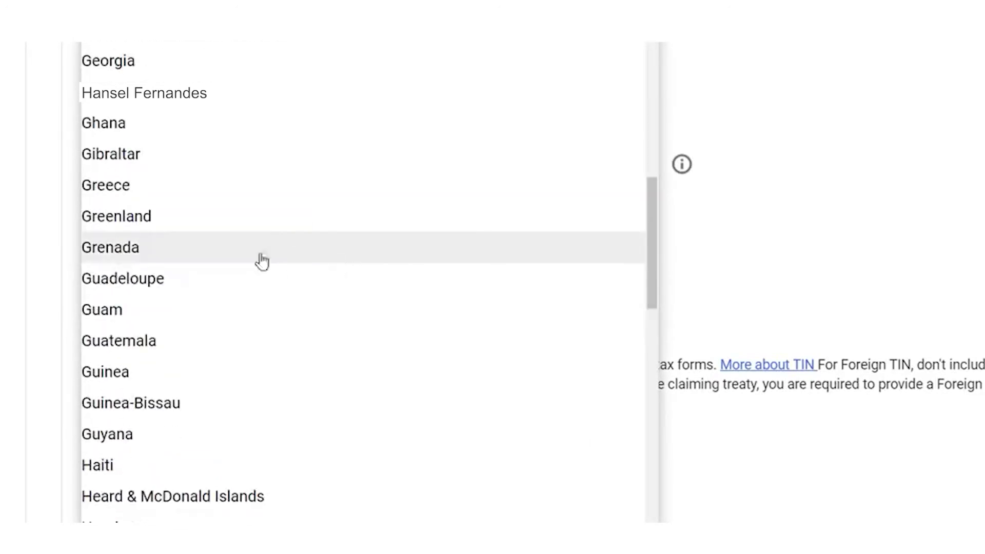
scroll(256, 269, down, 15)
scroll(236, 195, up, 8)
click(130, 187)
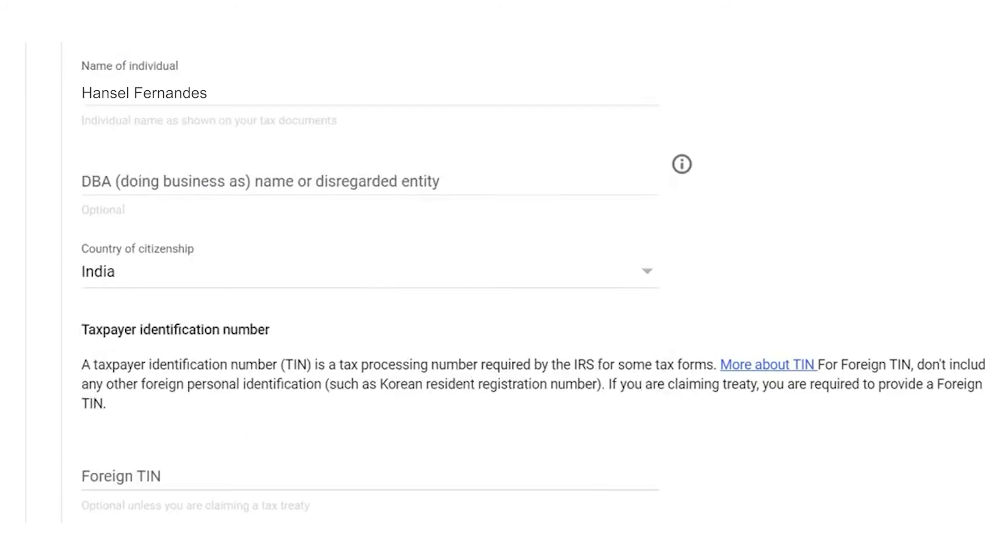
Paste the foreign taxpayer identification number and continue to the address step.
scroll(765, 237, down, 7)
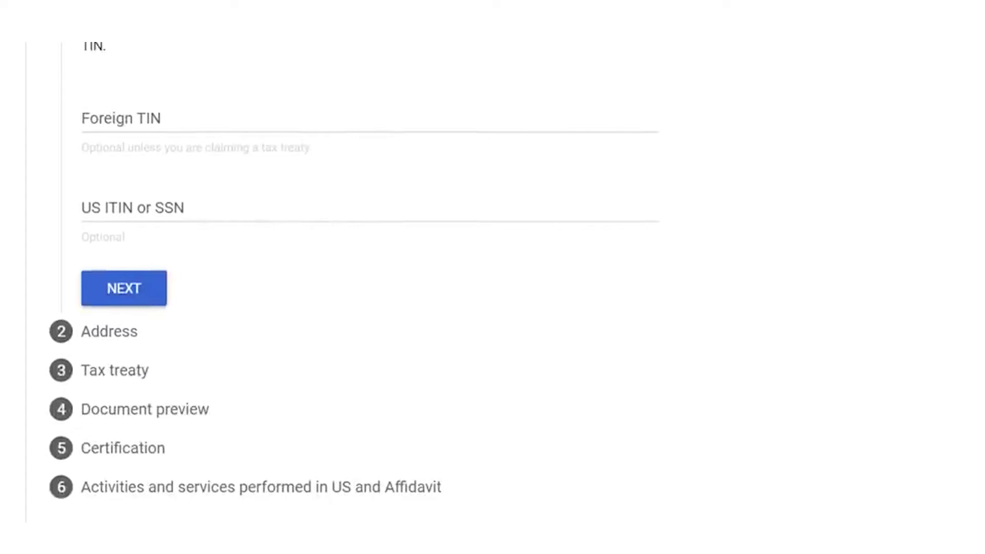
click(125, 121)
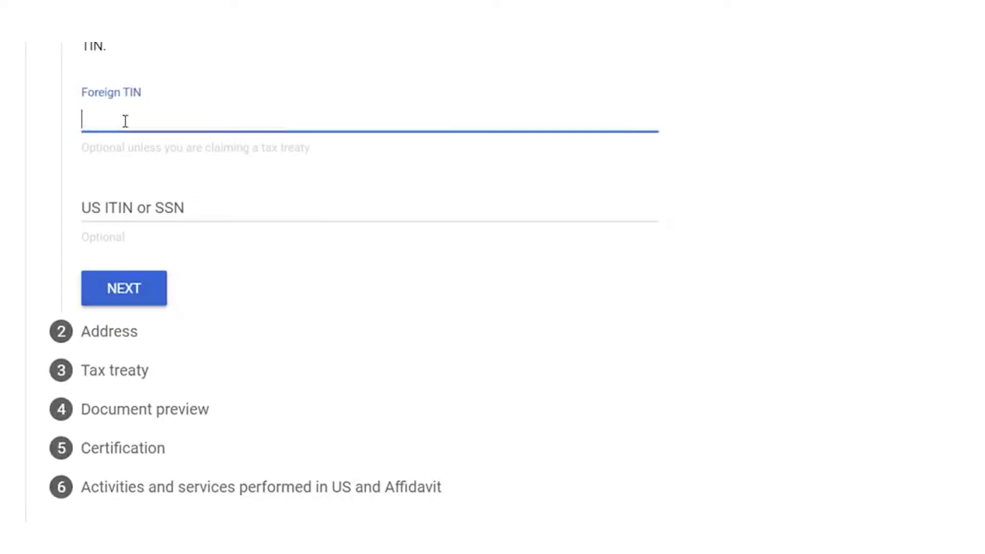
key(ctrl+v)
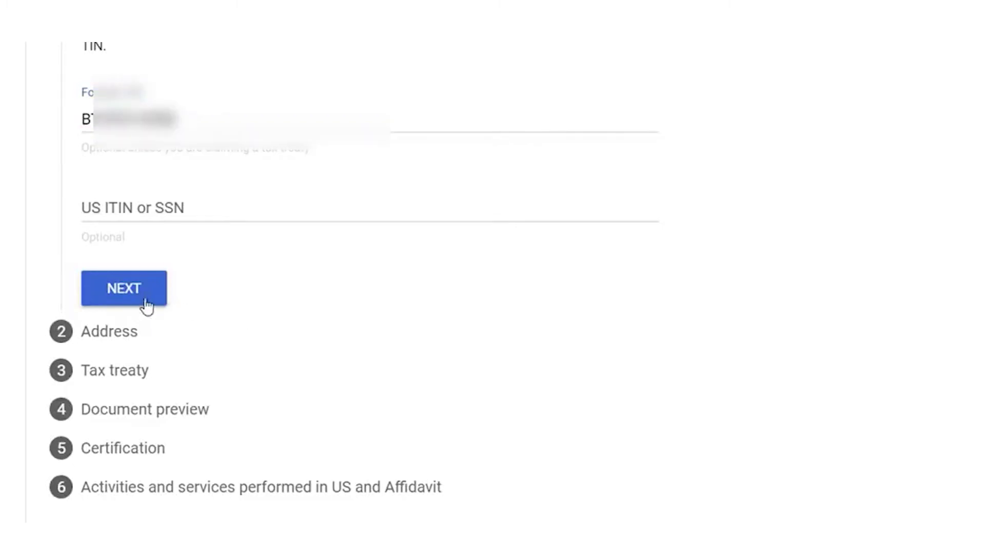
click(137, 300)
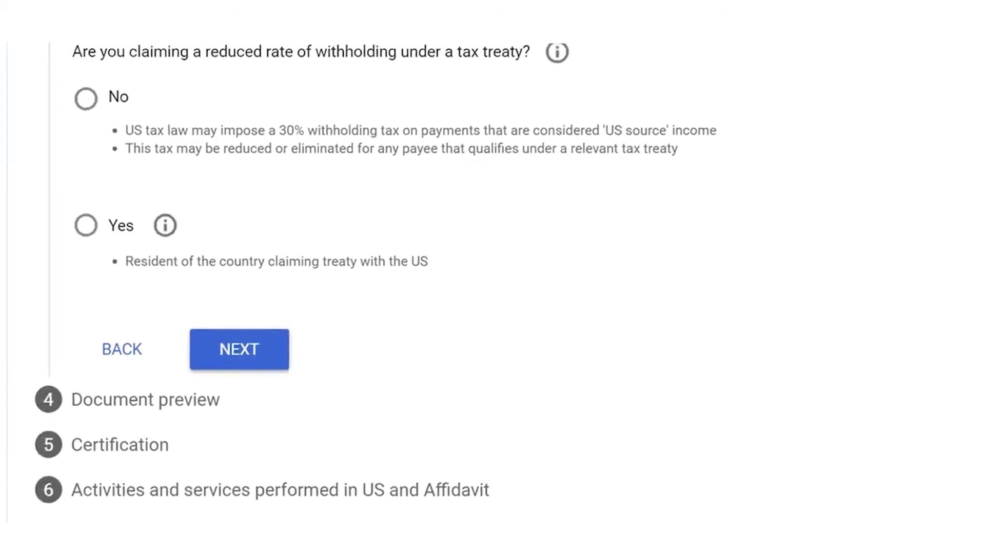
Answer Yes to the tax treaty question, claim residency, and select India as the treaty country.
click(122, 224)
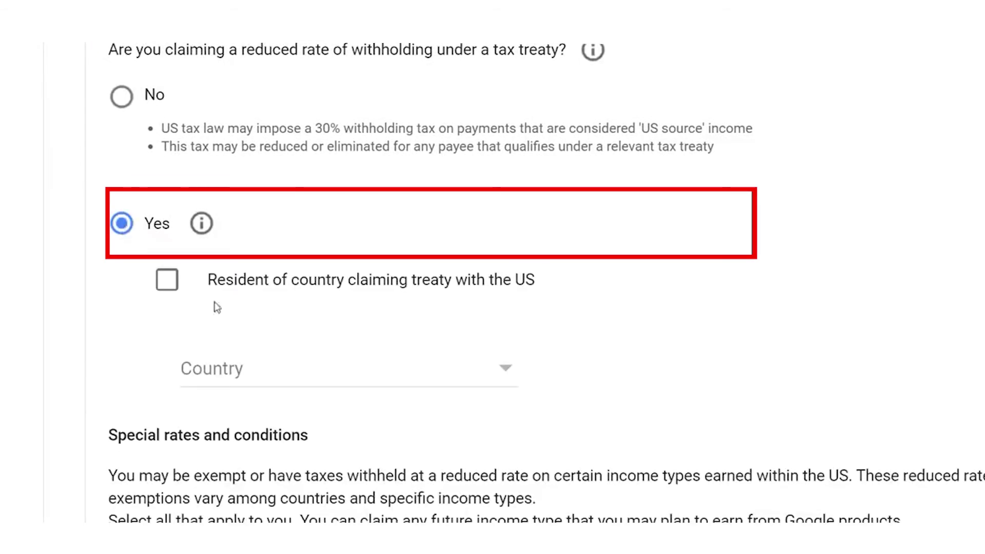
click(166, 284)
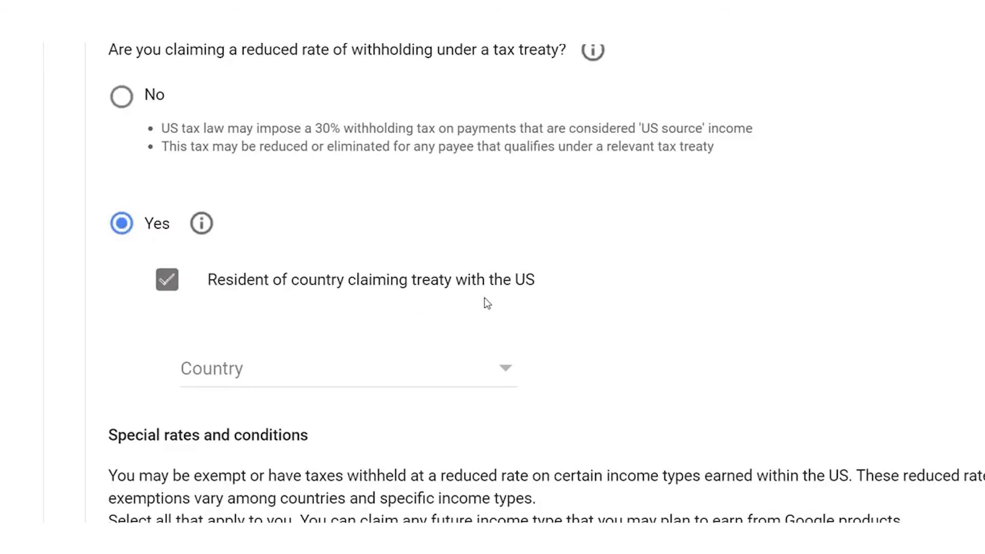
click(411, 367)
scroll(355, 365, down, 1)
scroll(358, 345, down, 15)
scroll(356, 408, up, 12)
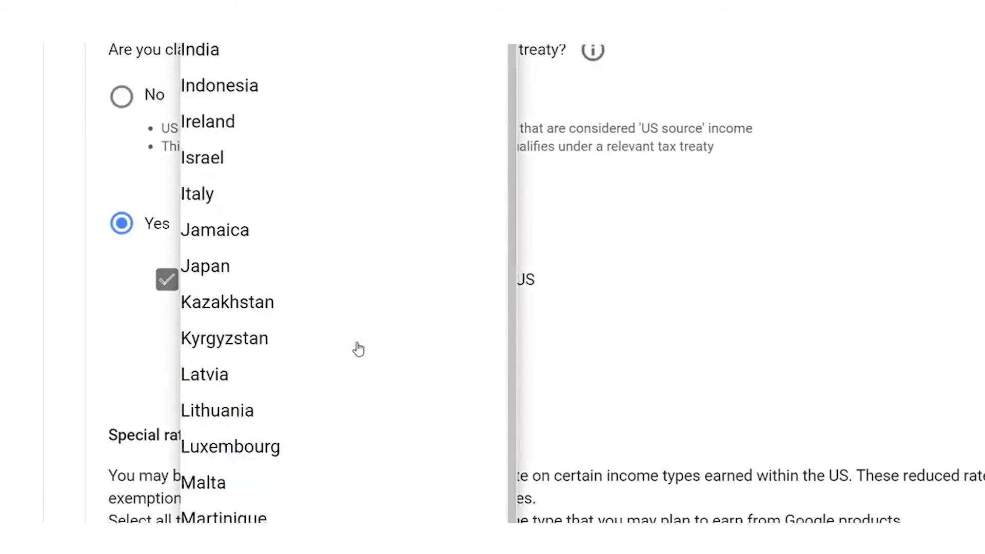
click(214, 59)
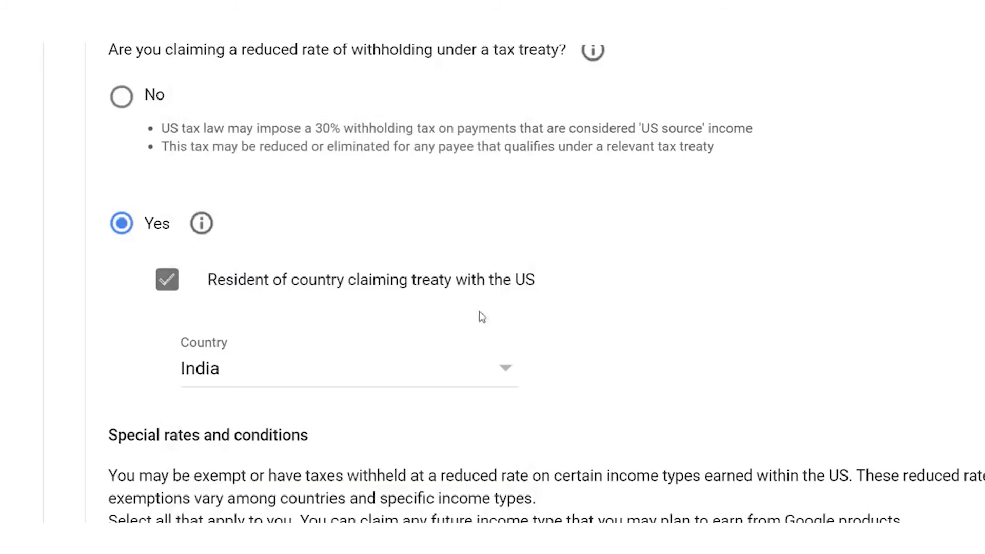
scroll(546, 282, down, 8)
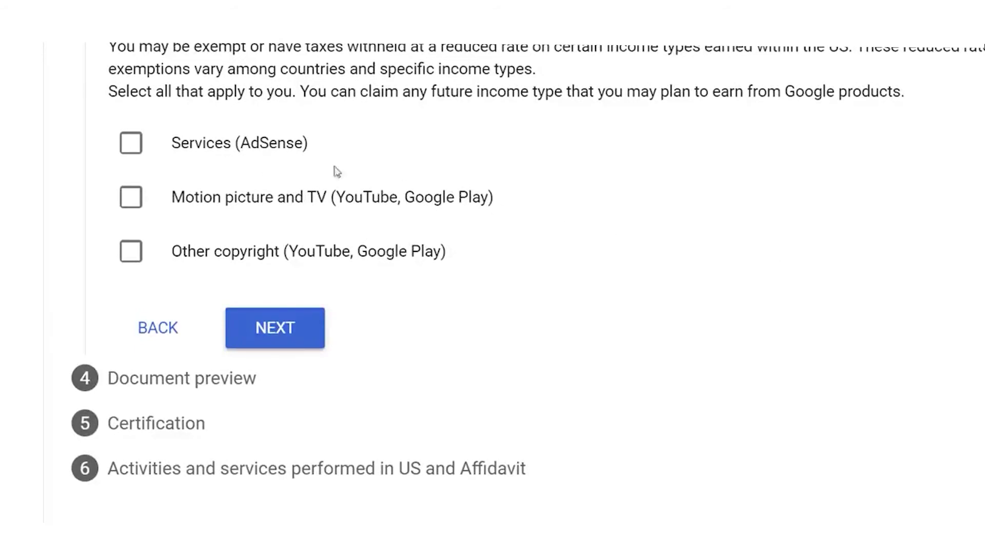
Claim Services income under Article 7 paragraph 1 at 0% and confirm the reason.
click(130, 149)
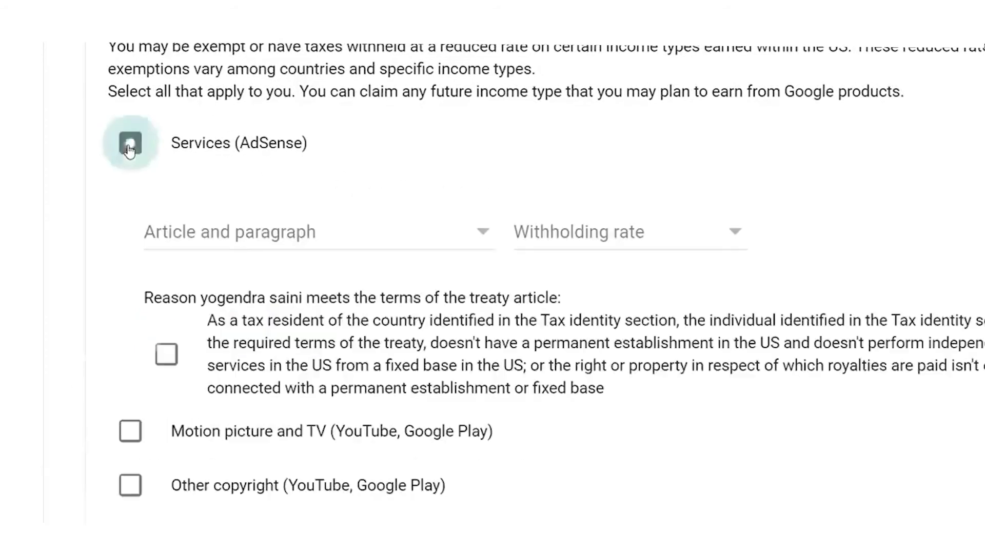
click(275, 237)
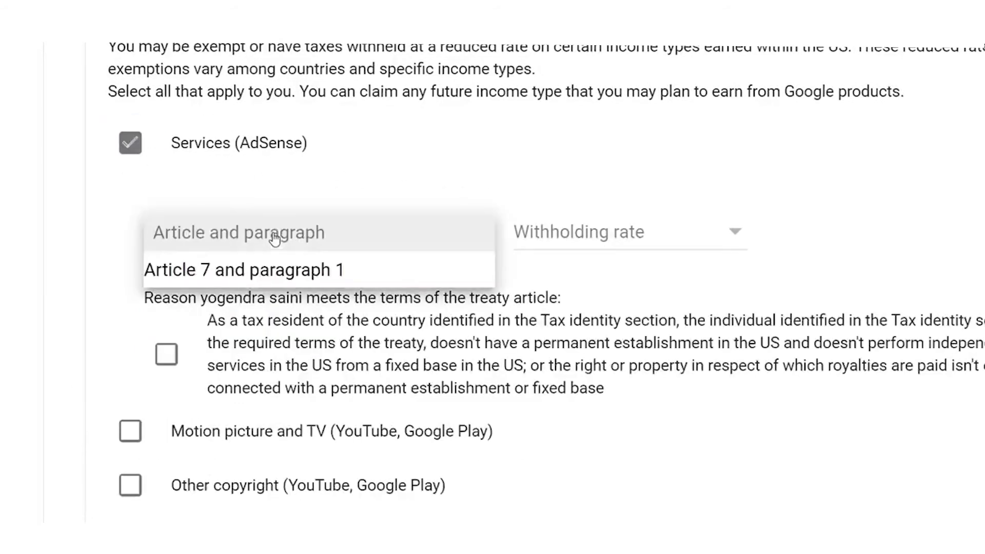
click(259, 268)
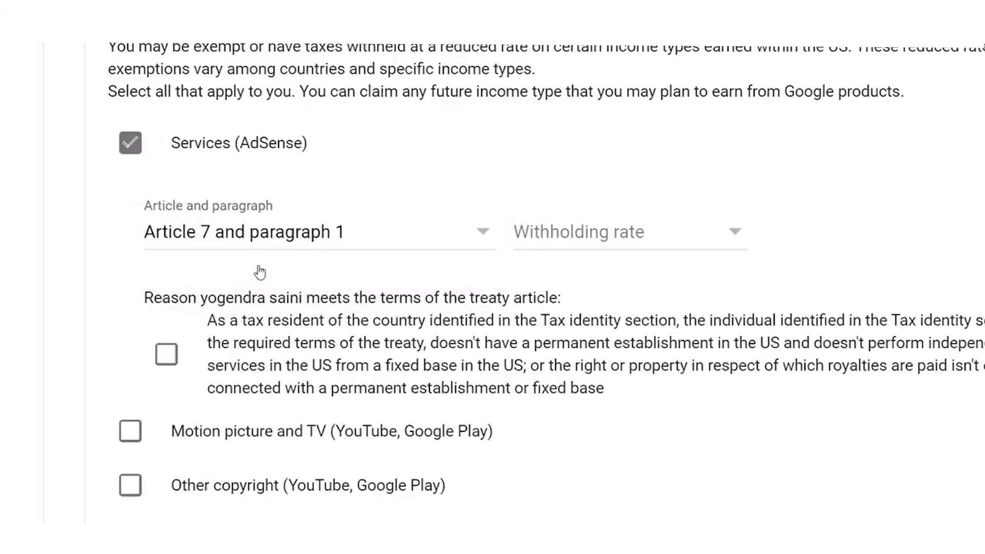
click(644, 234)
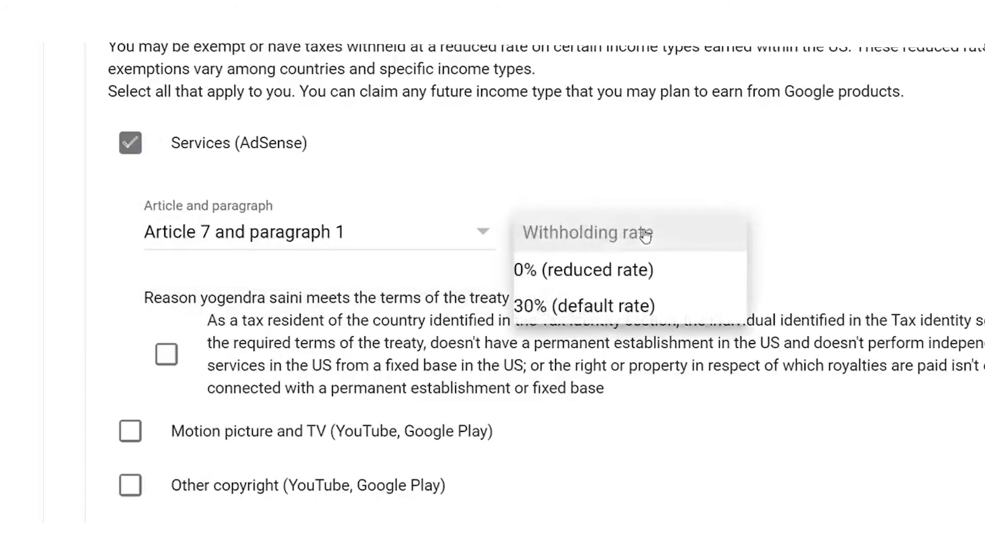
click(623, 277)
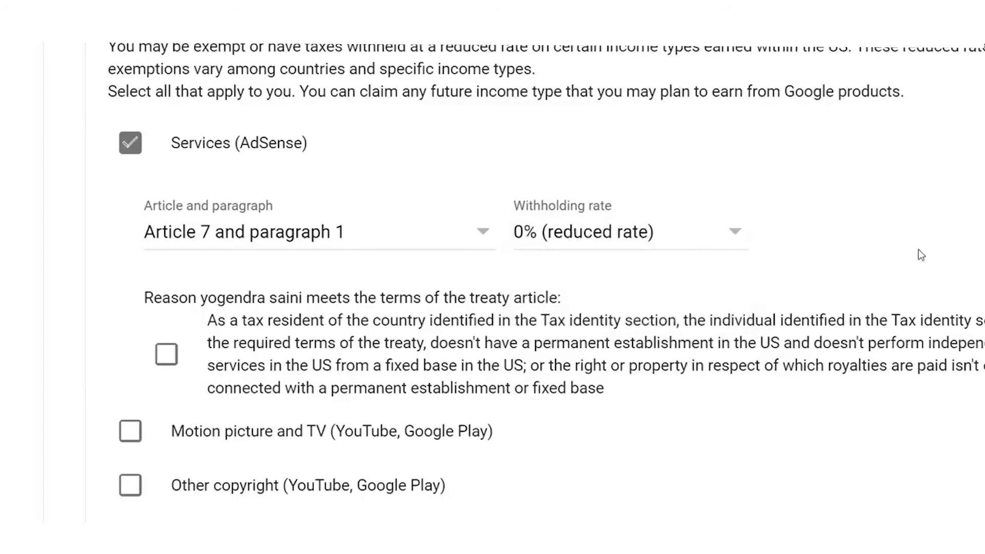
scroll(712, 260, down, 4)
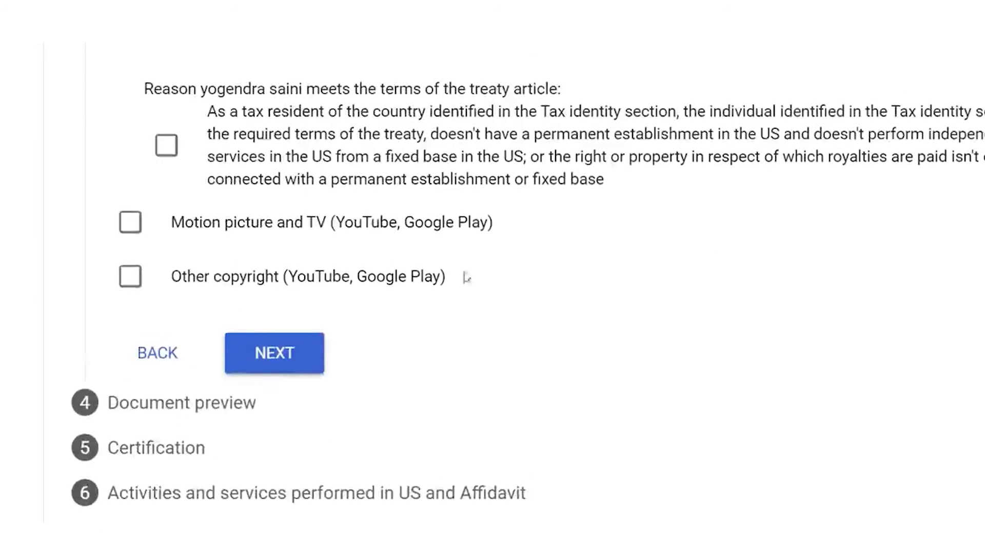
click(167, 146)
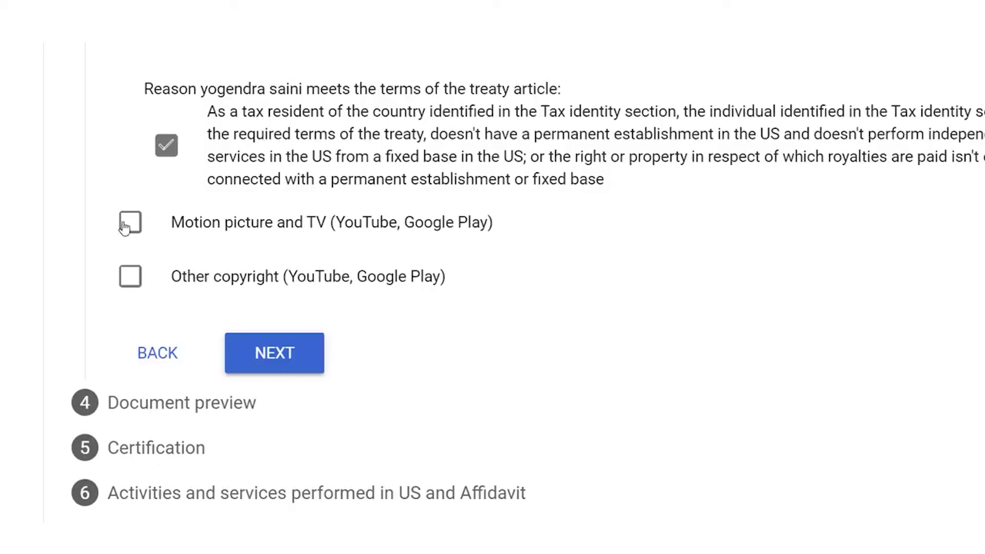
Claim Motion picture and TV income under Article 12 paragraph 2A II at 15%, confirming the reason.
click(129, 224)
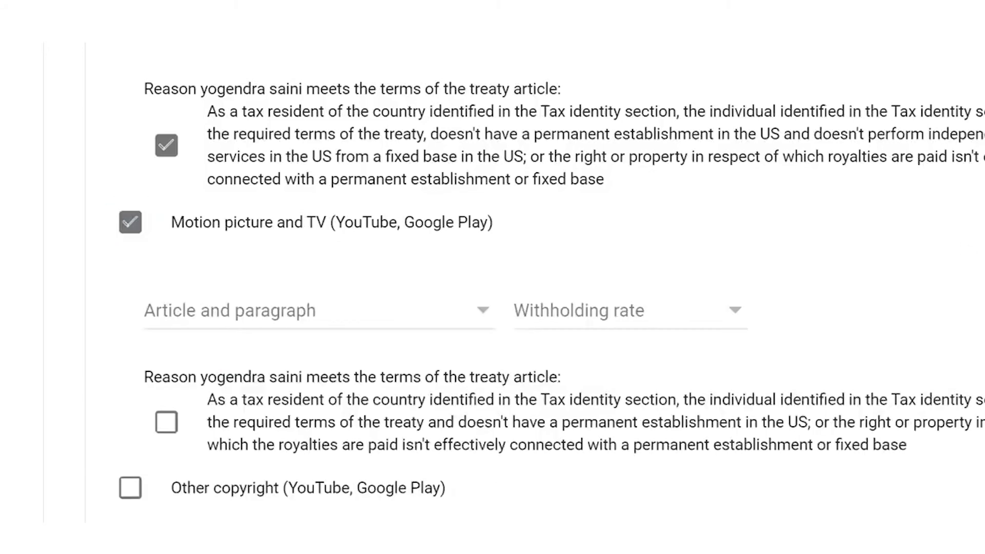
scroll(239, 205, down, 5)
click(240, 81)
click(239, 117)
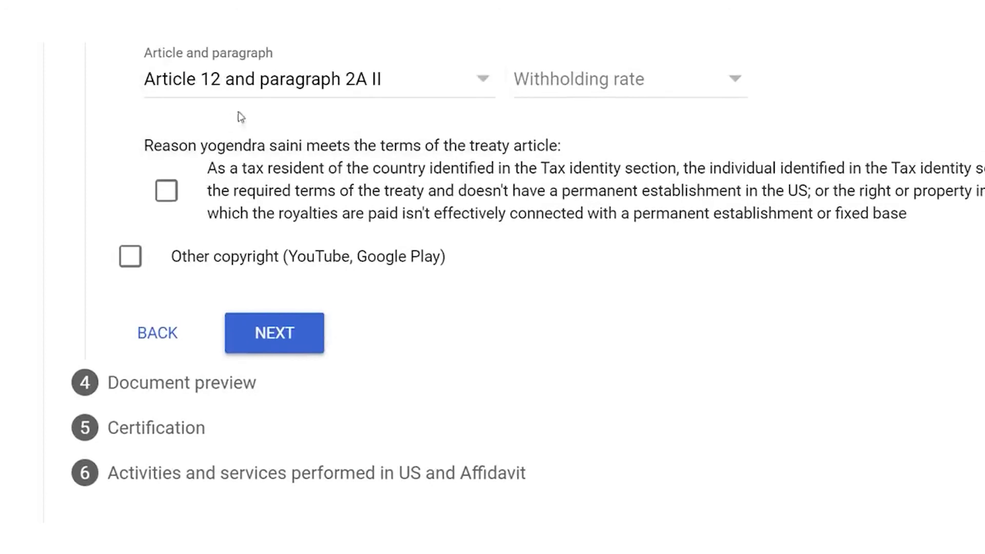
click(608, 87)
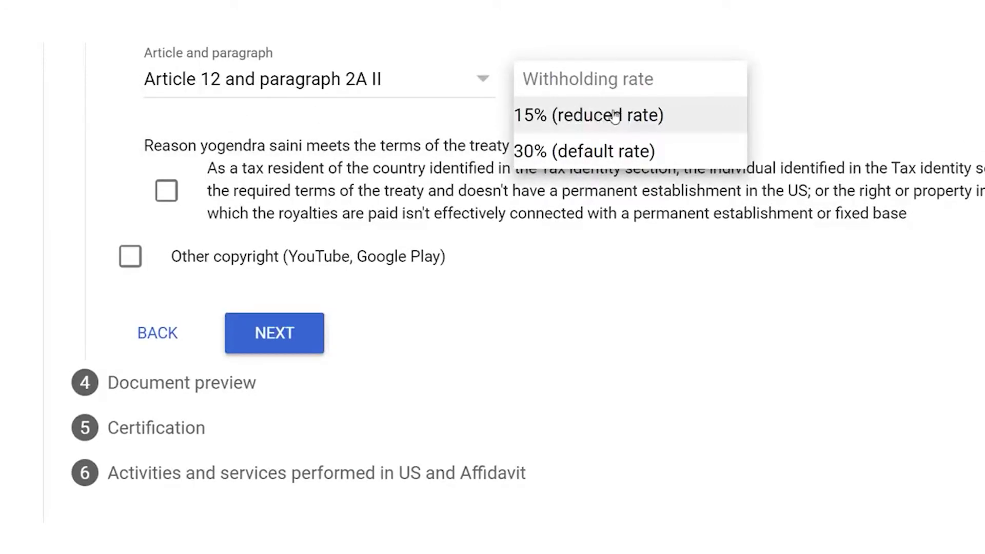
click(614, 116)
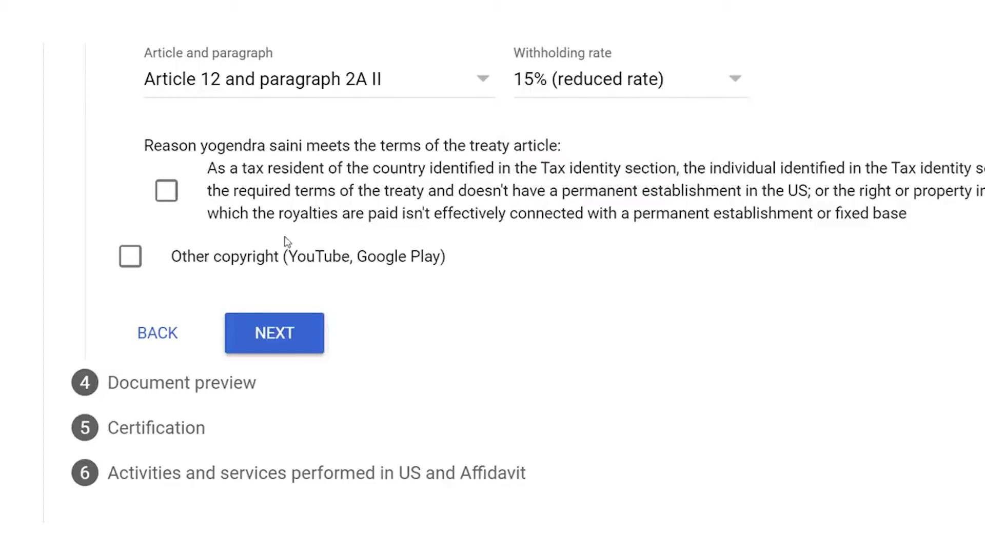
click(166, 198)
Claim Other copyright income under Article 12 paragraph 2A II at 15%, confirming the reason.
click(130, 264)
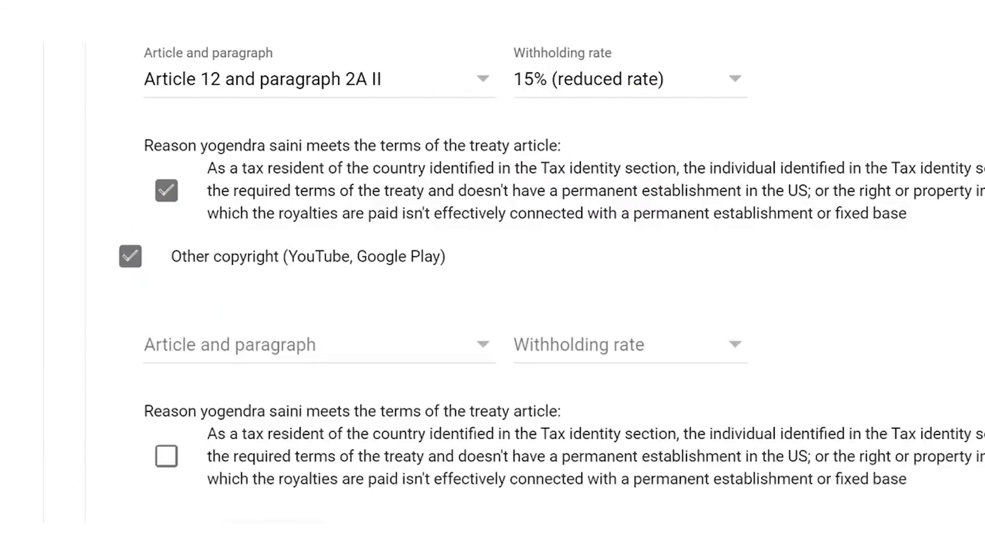
scroll(492, 277, down, 4)
click(278, 134)
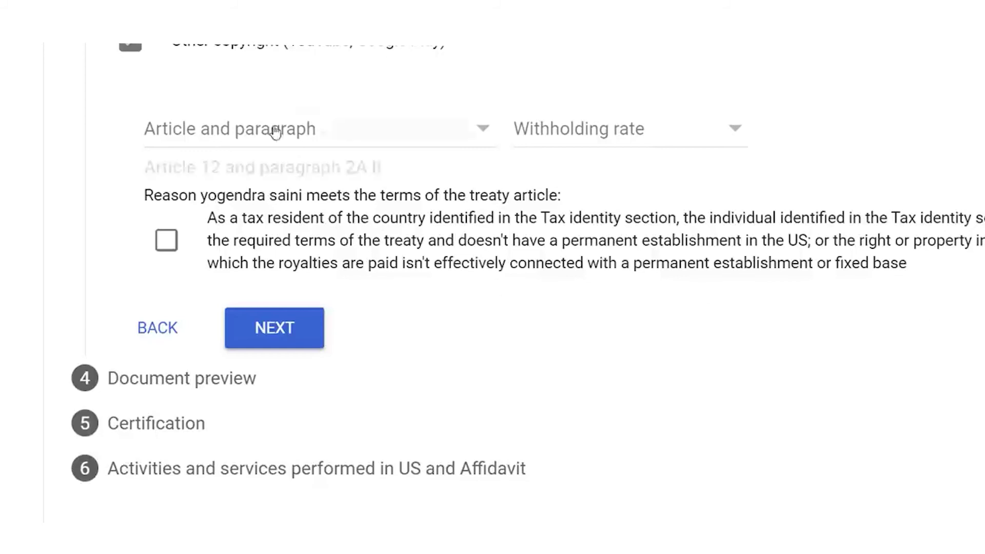
click(238, 156)
click(604, 134)
click(605, 163)
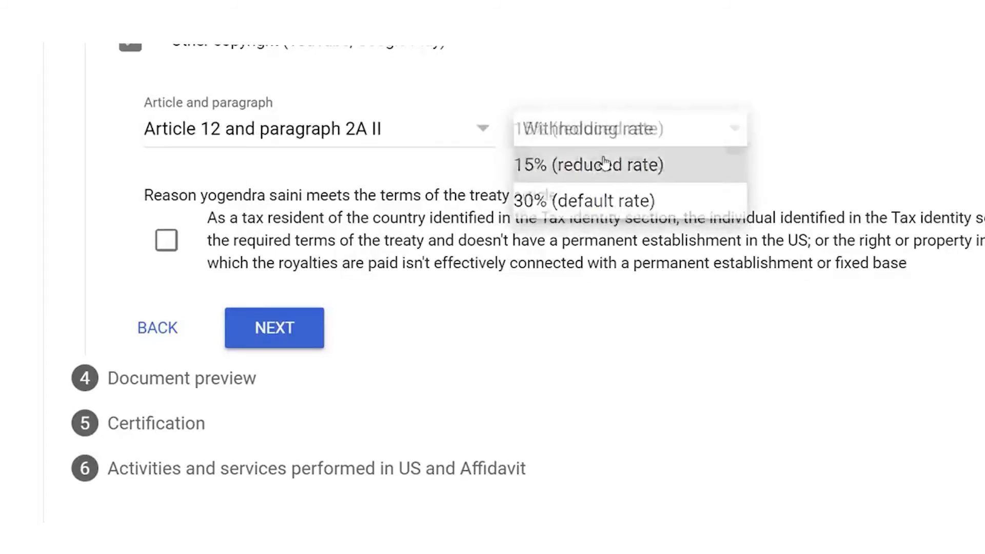
click(165, 246)
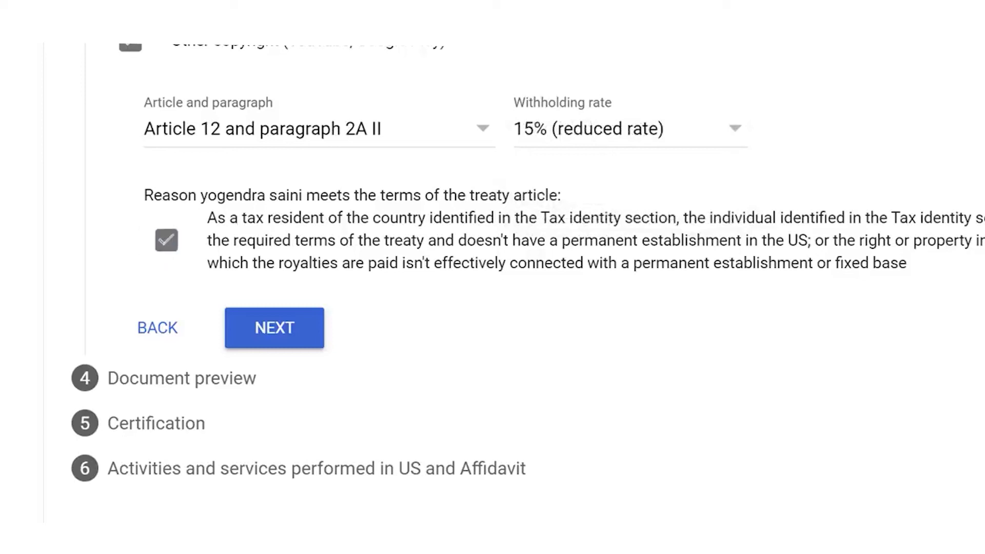
Accept the document previews, then sign the certification with your full legal name as yourself.
click(276, 328)
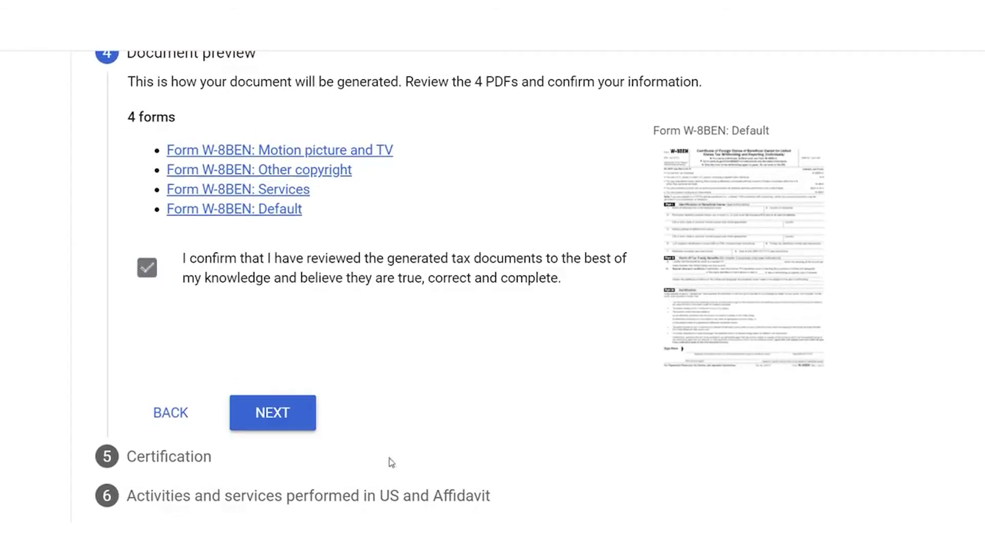
click(280, 423)
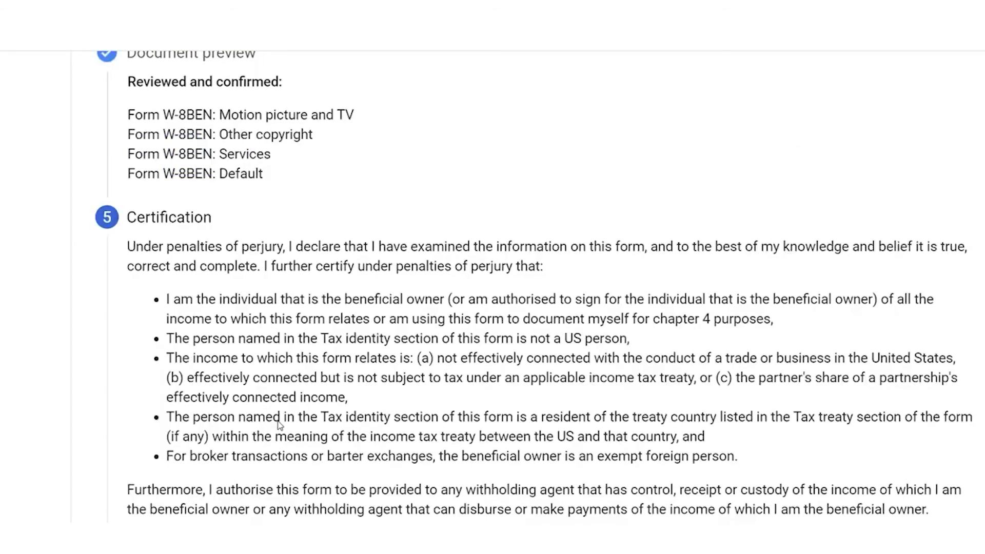
scroll(542, 362, down, 6)
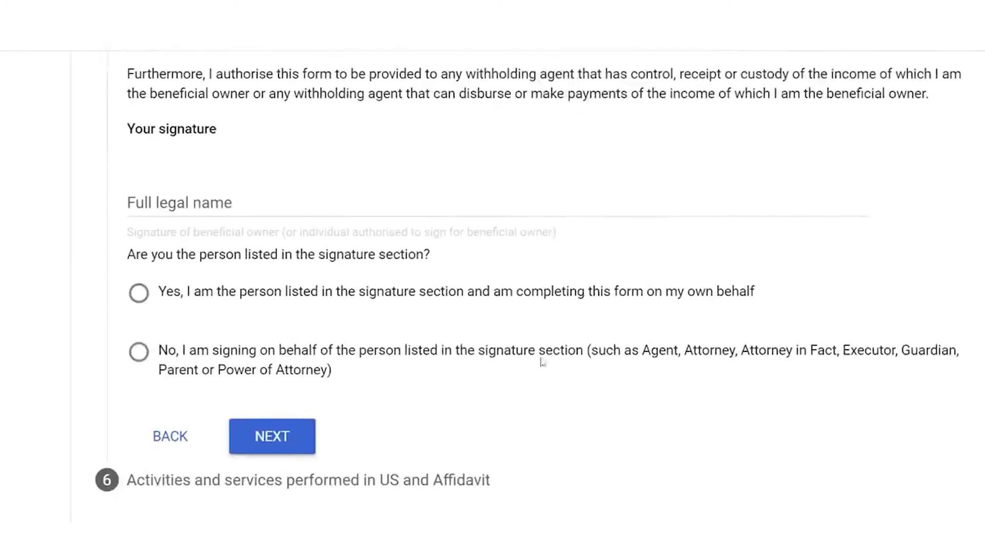
click(222, 208)
text(unreadable)
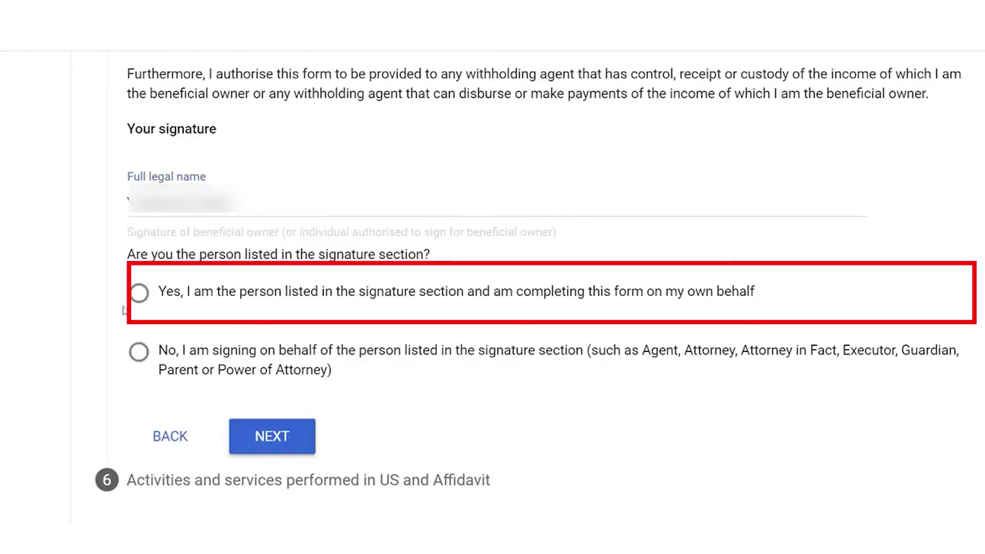
click(138, 293)
click(260, 439)
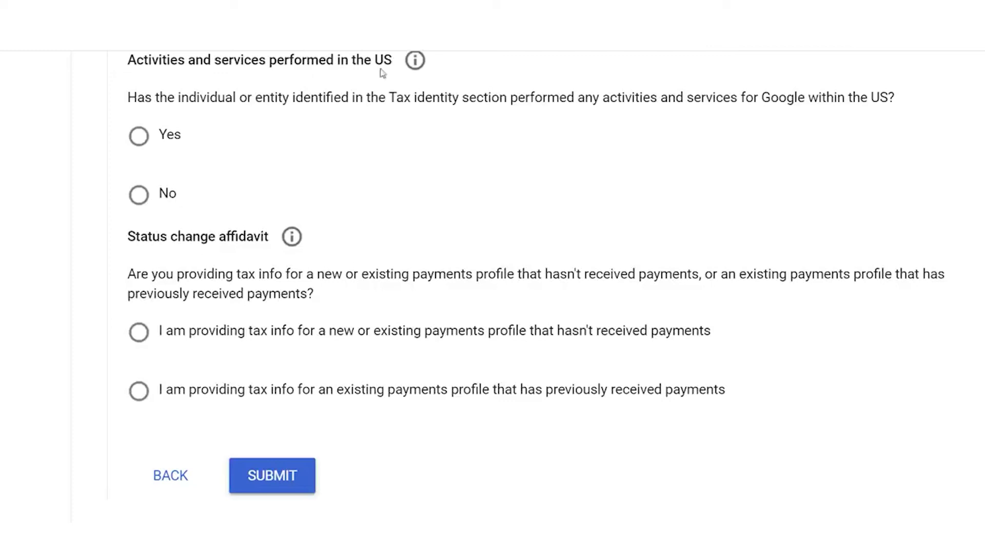
Declare no US activities and an existing paid payments profile, accept the perjury statement, and submit.
click(139, 199)
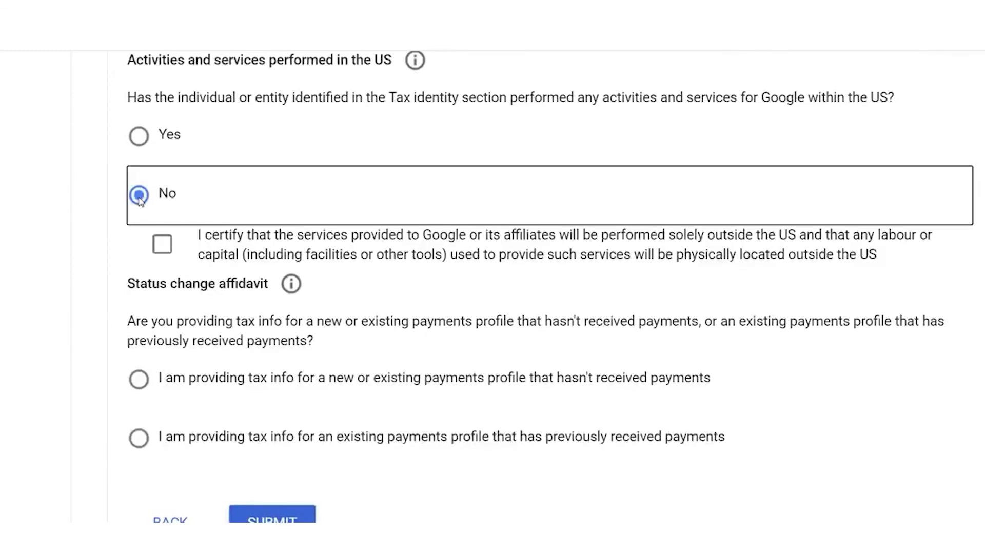
click(163, 247)
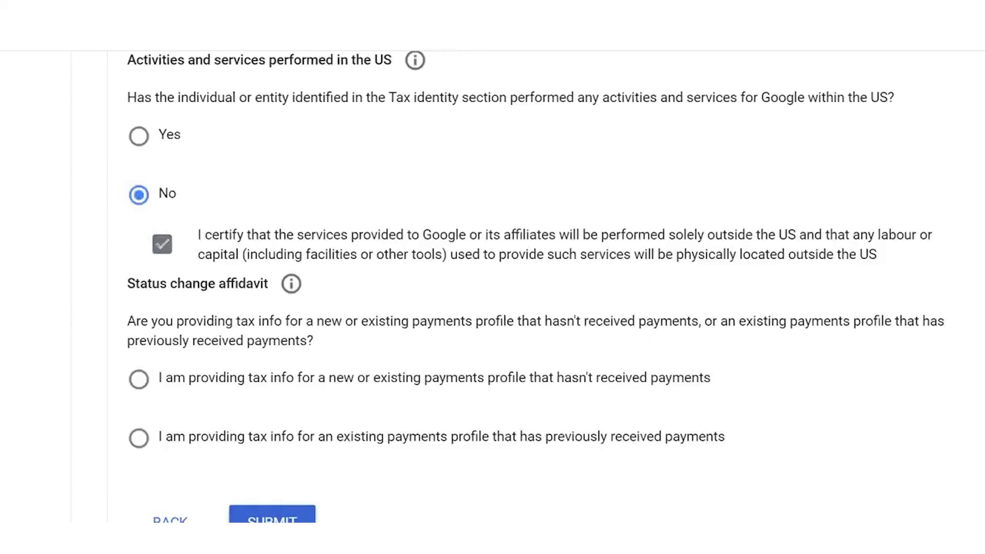
scroll(876, 423, down, 1)
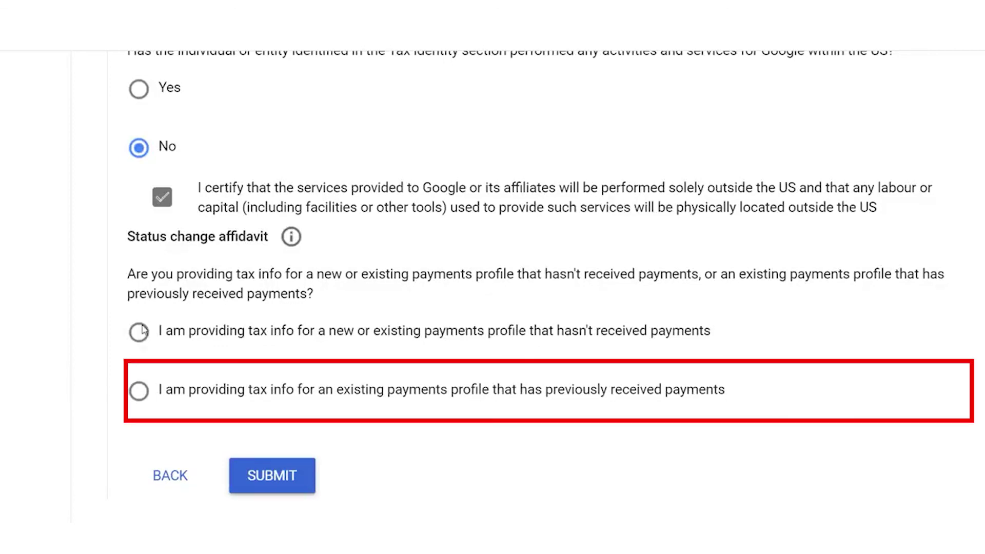
click(139, 395)
click(162, 450)
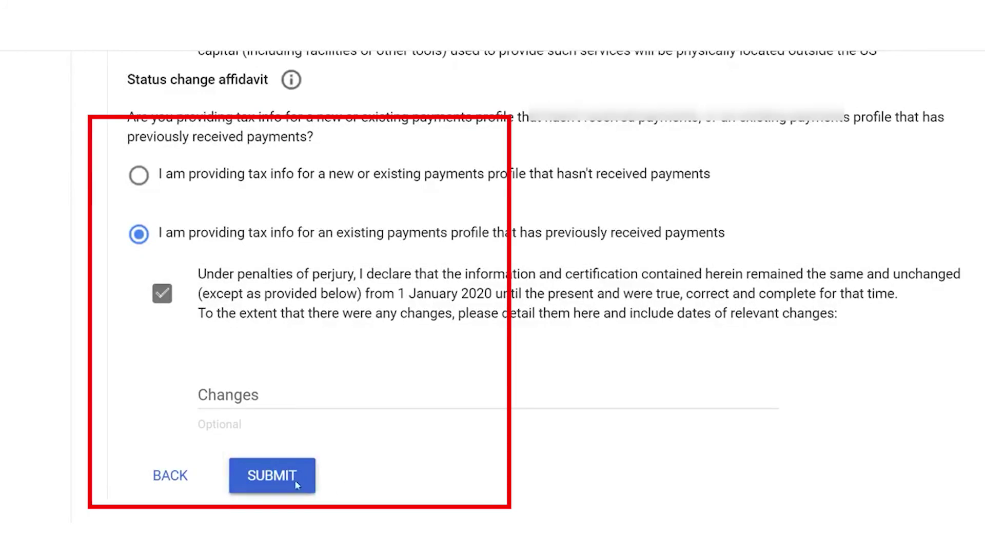
click(277, 477)
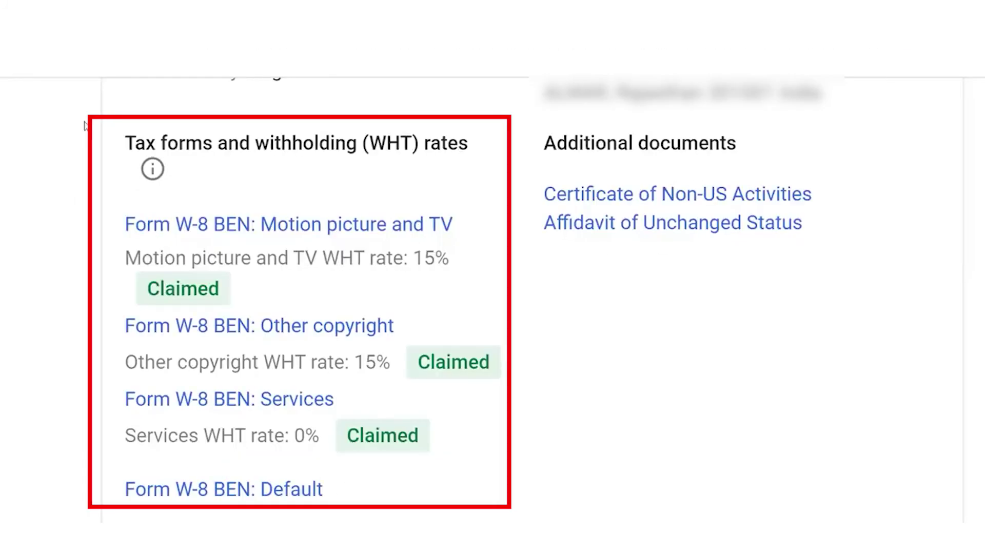